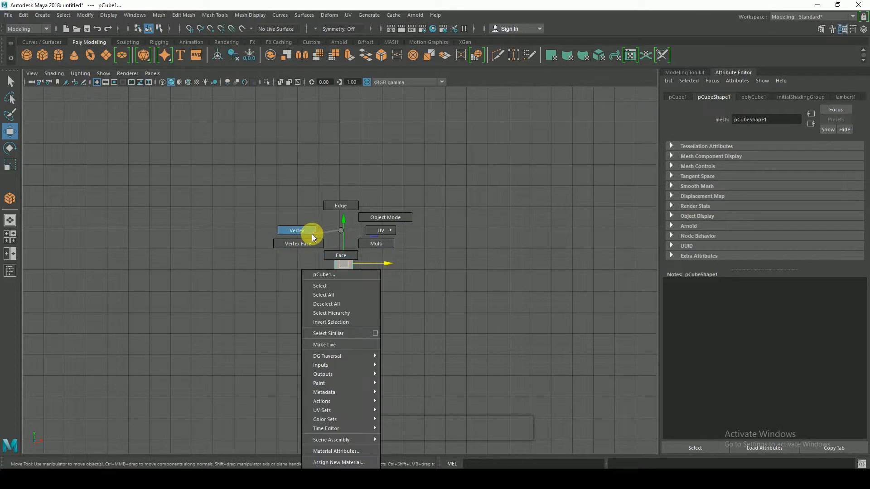
Narrow the cube by moving its side vertices inward, then raise its top vertices to make a post about 8 cm tall.
left_click_drag(366, 260, 349, 243)
key("ctrl+z")
left_click_drag(396, 263, 388, 263)
left_click_drag(321, 241, 345, 253)
left_click_drag(345, 217, 349, 62)
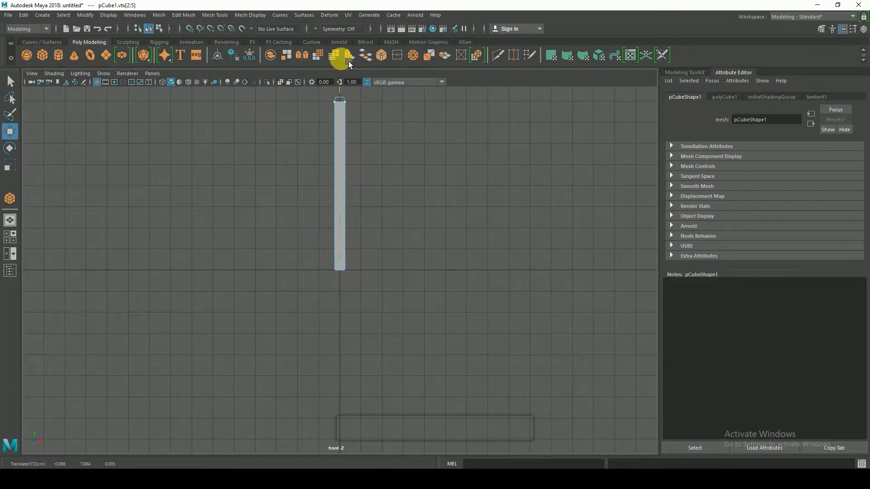
Adjust the post's vertices from above along X and Z to give it a smaller, roughly square cross-section.
key("space")
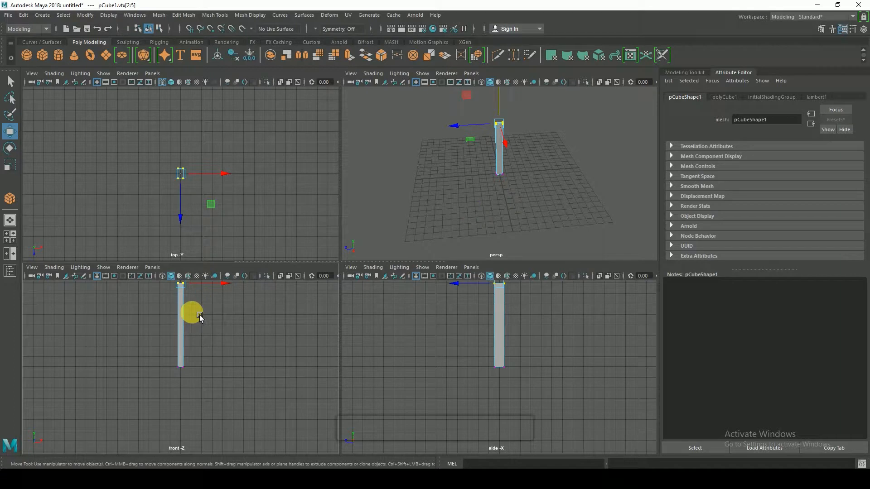
left_click(206, 173)
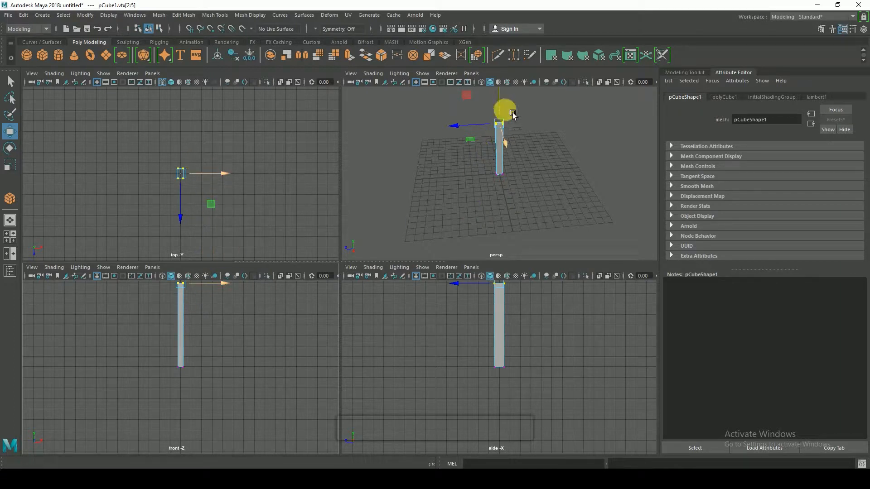
key("space")
scroll(373, 249, "up", 5)
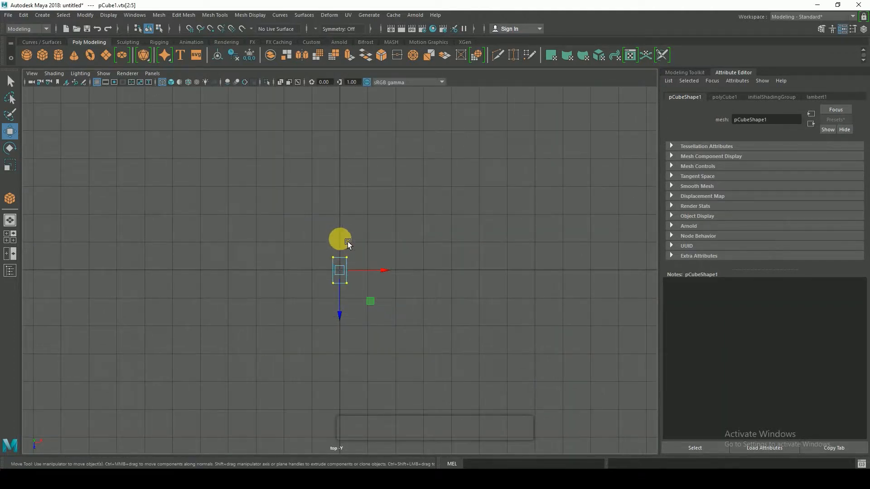
left_click_drag(348, 242, 380, 322)
left_click_drag(398, 273, 396, 272)
left_click_drag(320, 242, 370, 277)
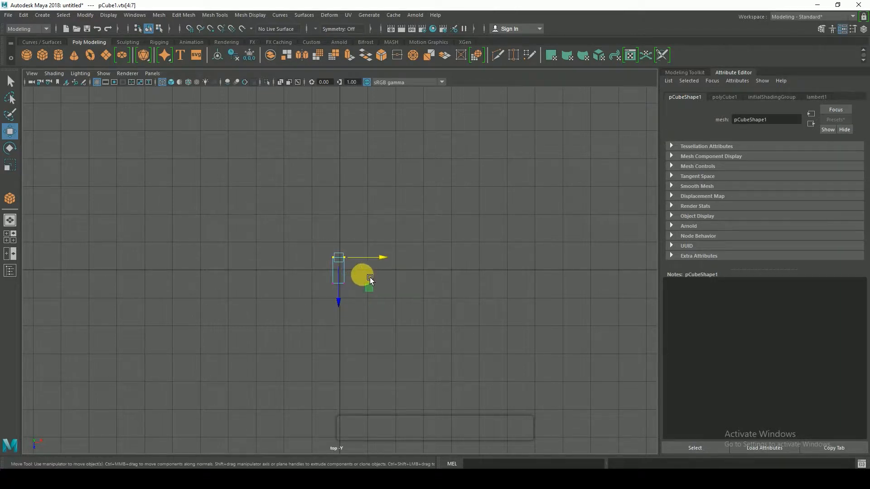
left_click_drag(349, 306, 350, 317)
left_click_drag(323, 264, 352, 311)
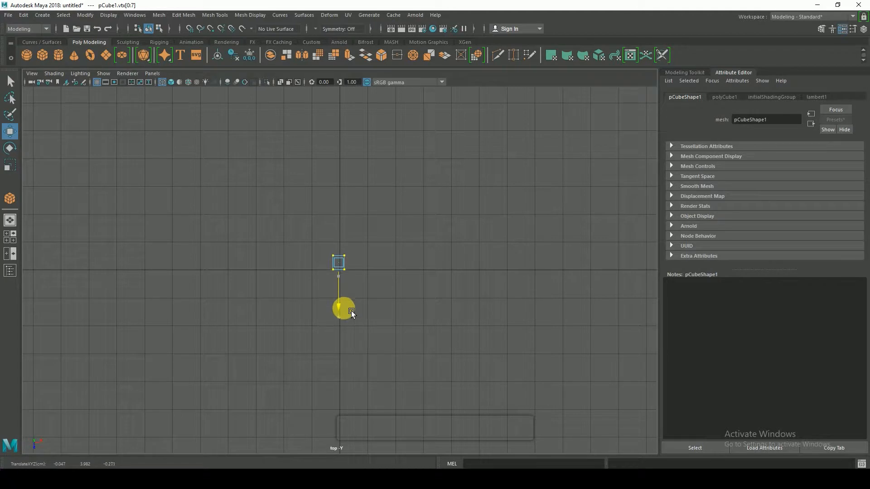
Return the post to object mode and duplicate it along X to form the ladder's second upright.
key("space")
key("space")
right_click_drag(349, 197, 356, 183)
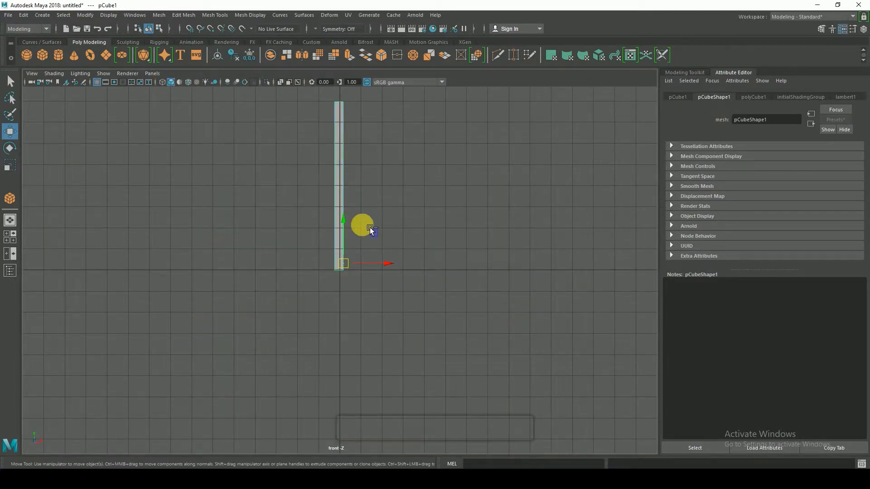
mouse_move(390, 264)
left_mouse_down("shift")
mouse_move(457, 272)
mouse_move(412, 257)
mouse_move(482, 275)
left_mouse_up("shift")
Rotate another copy of the post 90° to horizontal and move it across the base of the two uprights.
key("e")
left_click_drag(482, 237, 517, 368)
key("w")
left_click_drag(491, 274, 394, 279)
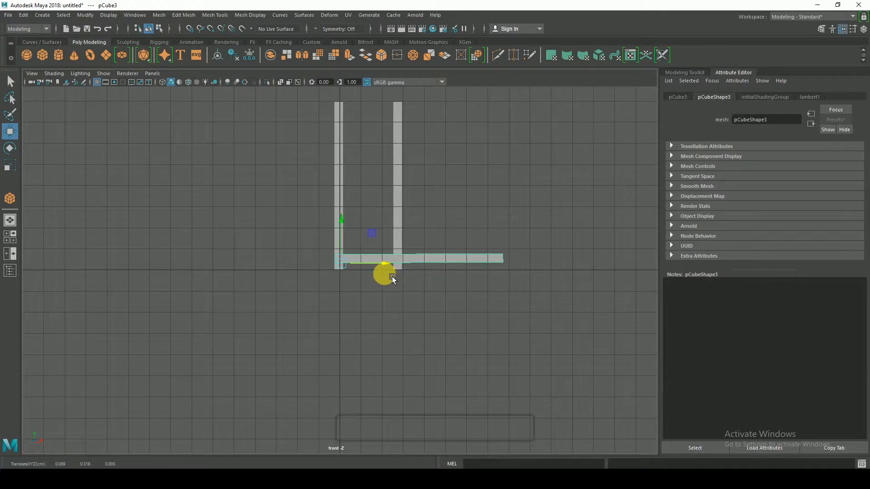
Shorten the horizontal bar by its end vertices to span just the two uprights, and raise it slightly.
right_click_drag(415, 259, 378, 229)
left_click_drag(494, 246, 550, 298)
left_click_drag(554, 260, 453, 259)
left_click_drag(327, 238, 390, 262)
left_click_drag(306, 233, 405, 273)
left_click_drag(368, 219, 374, 210)
Scale the rung's vertices to about 0.55 in depth, making it narrower than the uprights.
key("space")
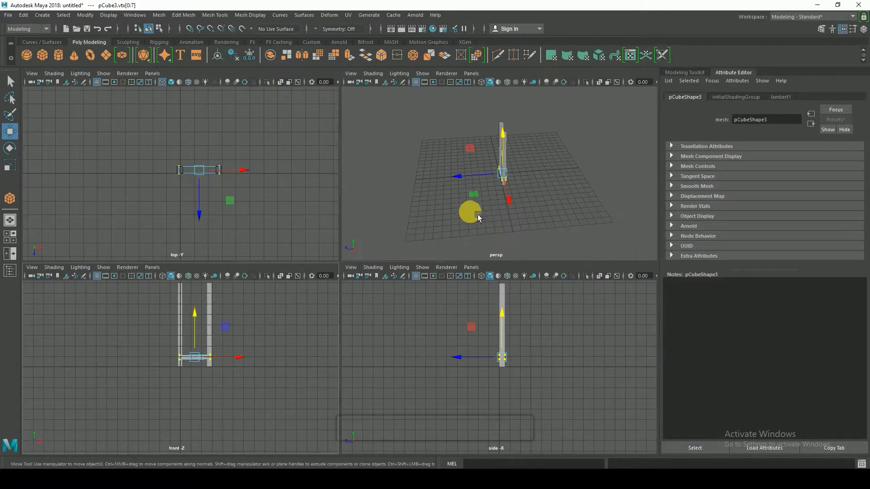
key("space")
left_click_drag(294, 352, 379, 331, "alt")
scroll(379, 331, "up", 5)
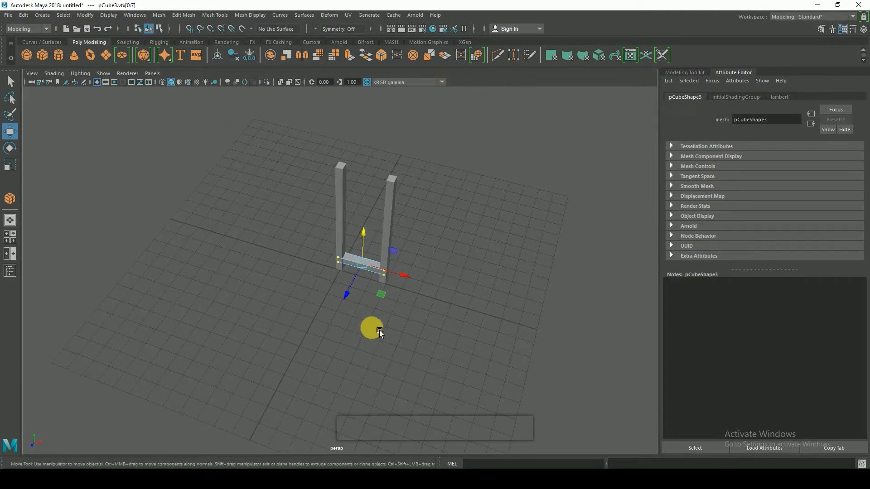
scroll(388, 287, "up", 5)
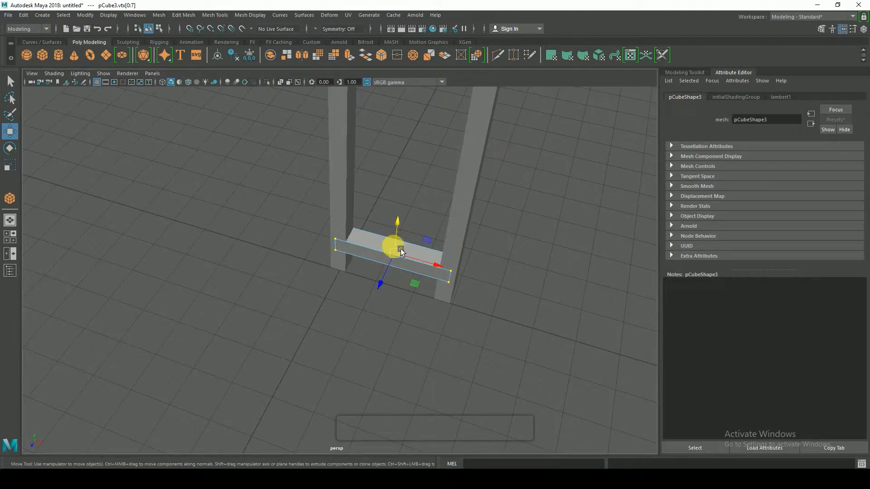
key("r")
left_click(402, 255)
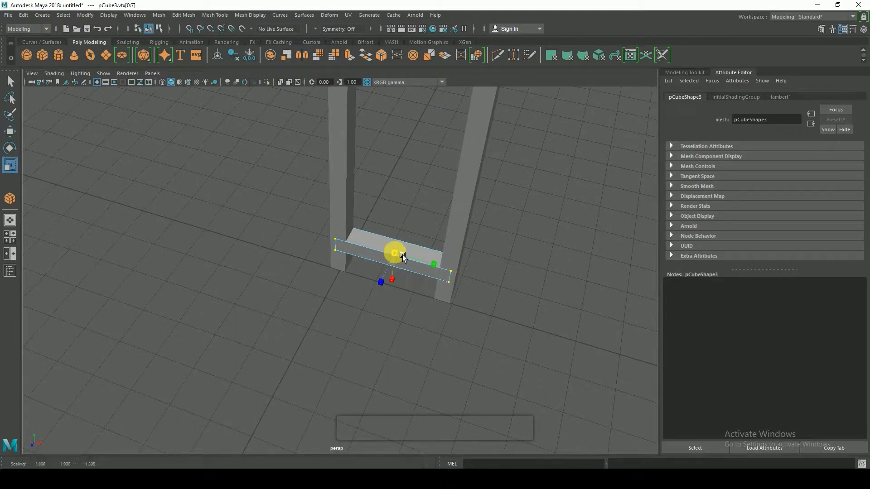
middle_click_drag(402, 282, 398, 270)
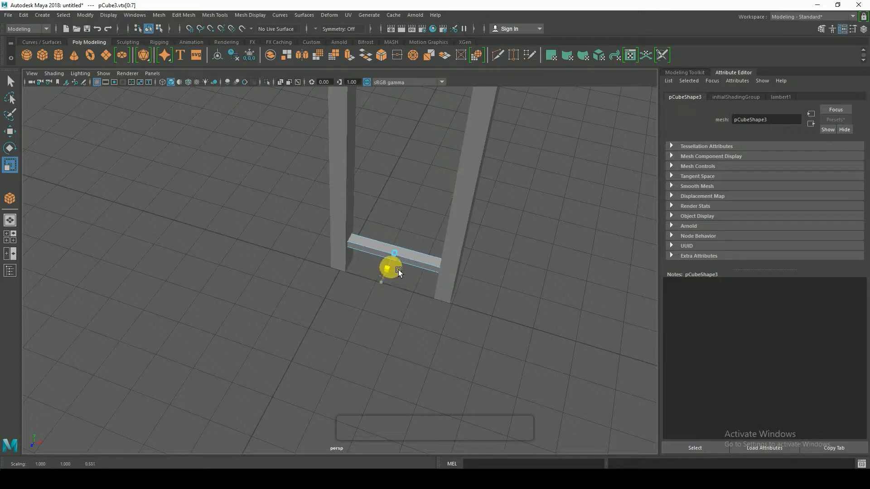
Move the rung's vertices slightly higher between the two uprights.
left_click_drag(428, 323, 446, 308, "alt")
key("space")
key("space")
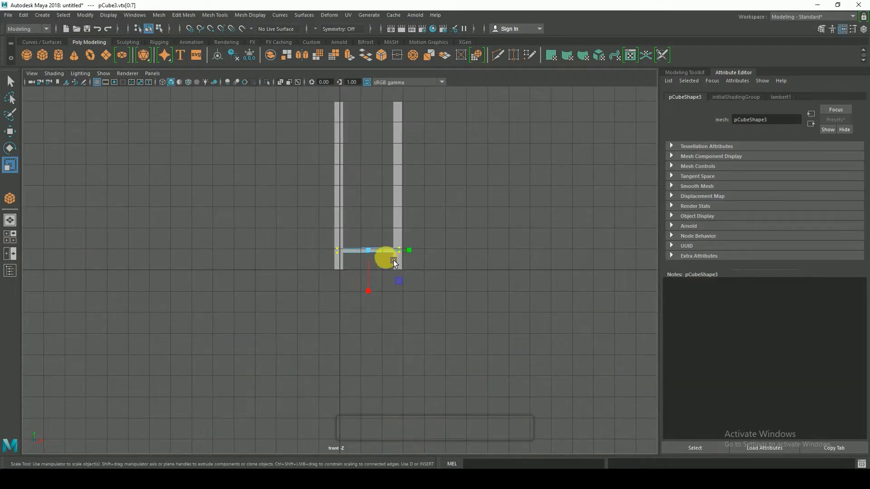
key("w")
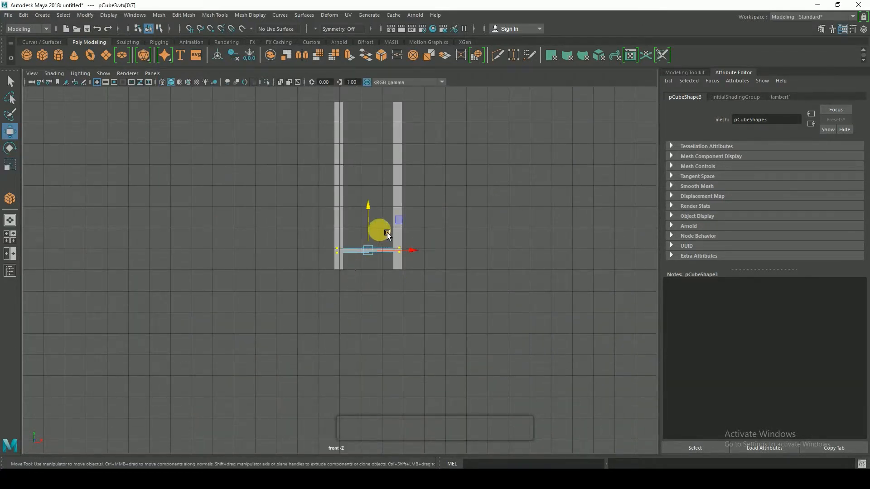
key("ctrl+d")
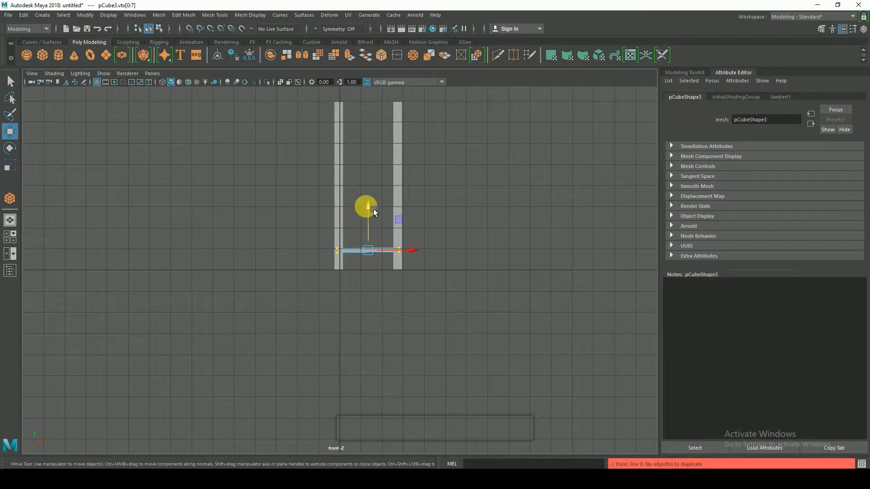
left_click_drag(378, 207, 380, 204)
Return the rung to object mode and duplicate it four times up the uprights, spaced about 1.5 cm apart.
right_click_drag(383, 245, 415, 216)
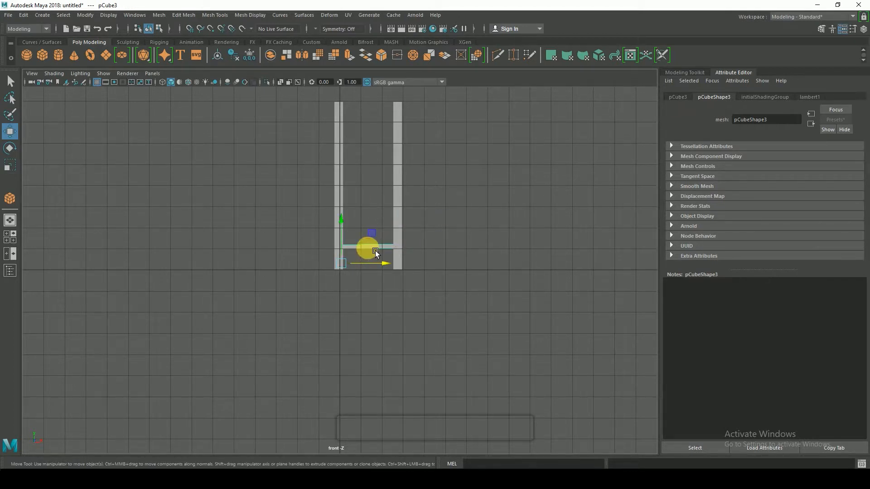
key("ctrl+d")
left_click_drag(350, 224, 354, 193)
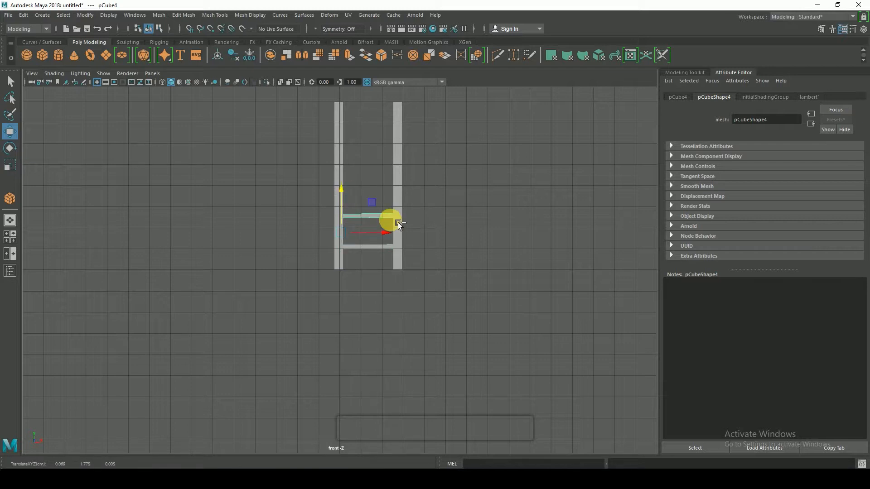
key("shift+d")
key("shift+d")
key("shift+d")
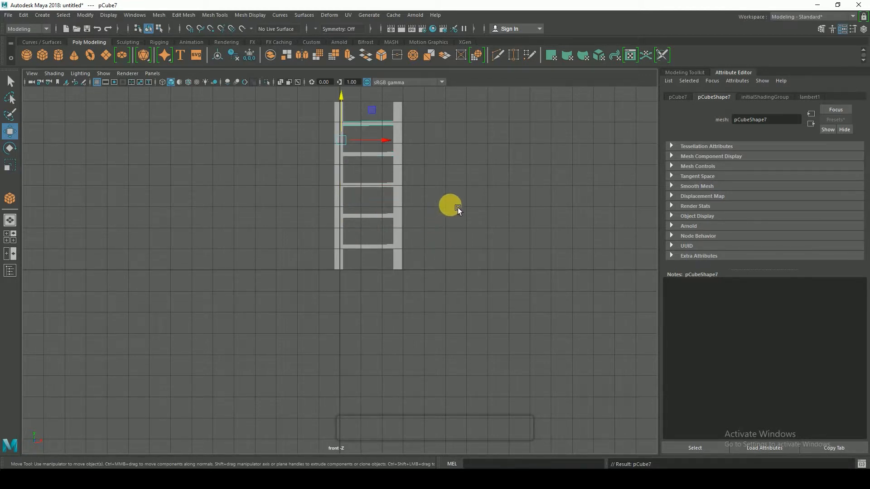
Return the second upright to object mode and clear the selection.
right_click(398, 167)
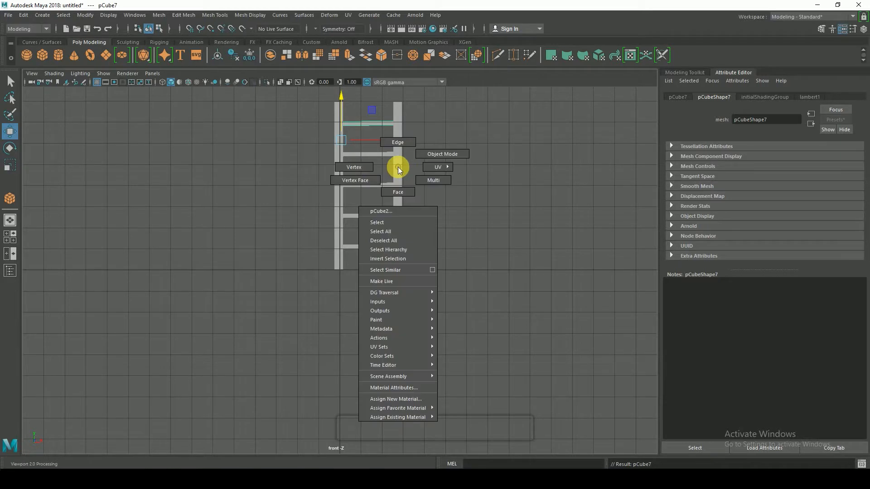
right_click_drag(444, 155, 446, 155)
left_click(404, 181)
left_click(485, 203)
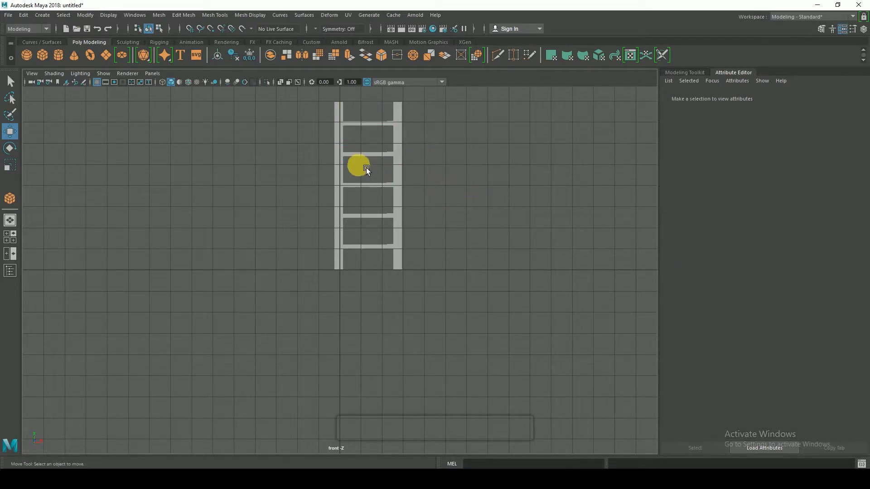
Duplicate all the ladder's pieces and move the copies backward along Z.
key("space")
key("space")
scroll(488, 271, "down", 8)
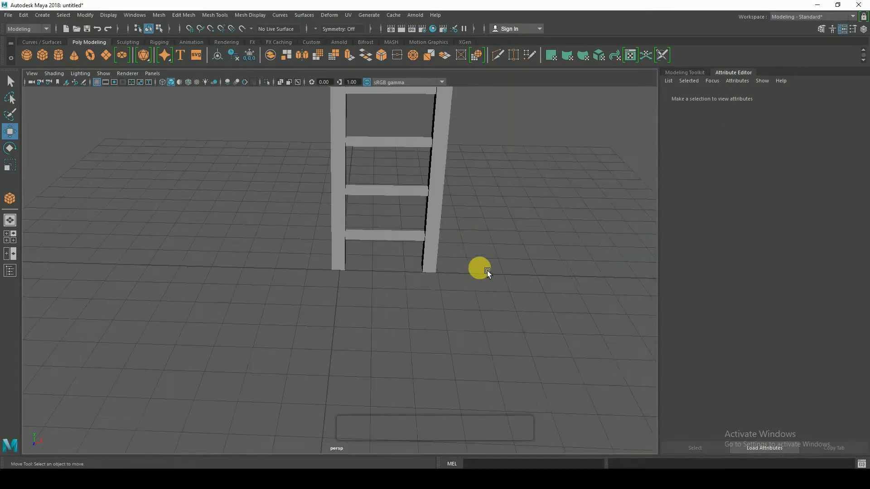
left_click_drag(488, 270, 426, 287, "alt")
left_click_drag(286, 119, 427, 333)
left_click_drag(408, 313, 365, 282, "alt")
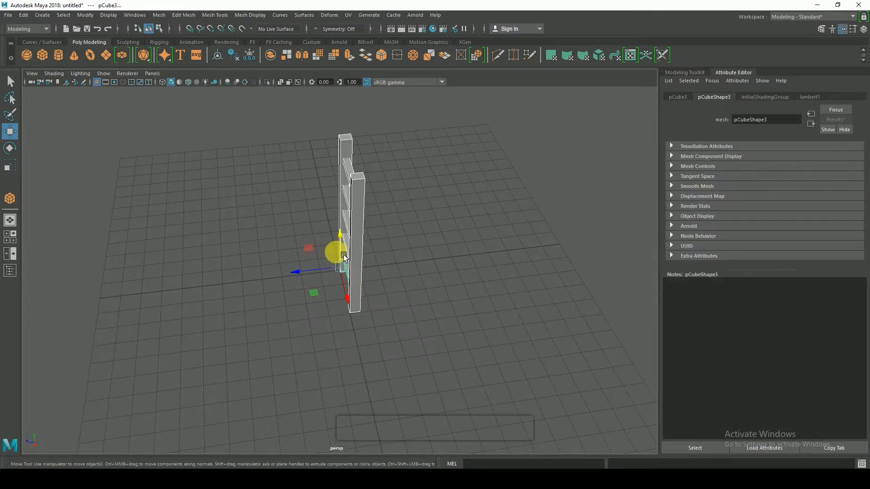
key("ctrl+d")
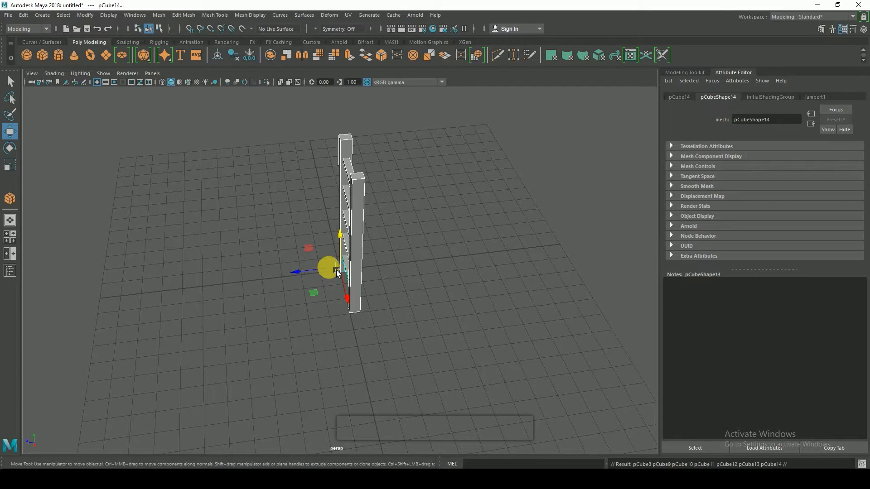
left_click_drag(305, 277, 369, 273)
Combine the original ladder's pieces into one mesh and delete the uncombined duplicate ladder.
left_click_drag(313, 120, 383, 308)
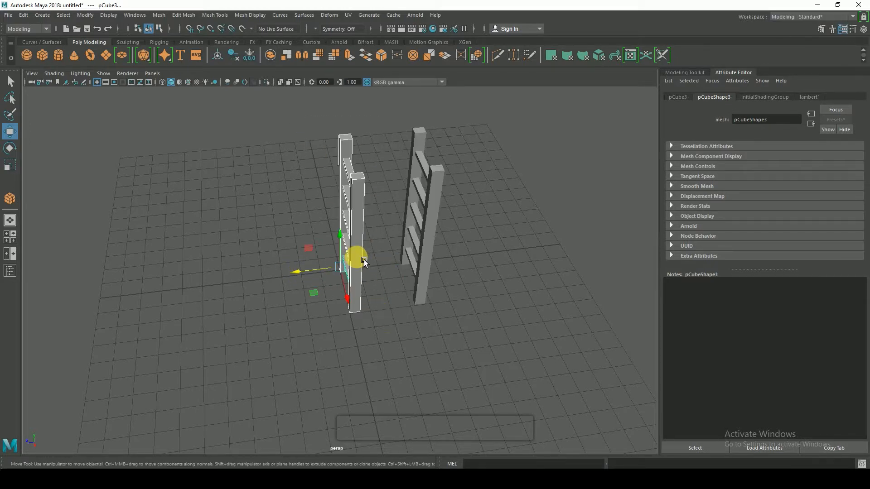
key("e")
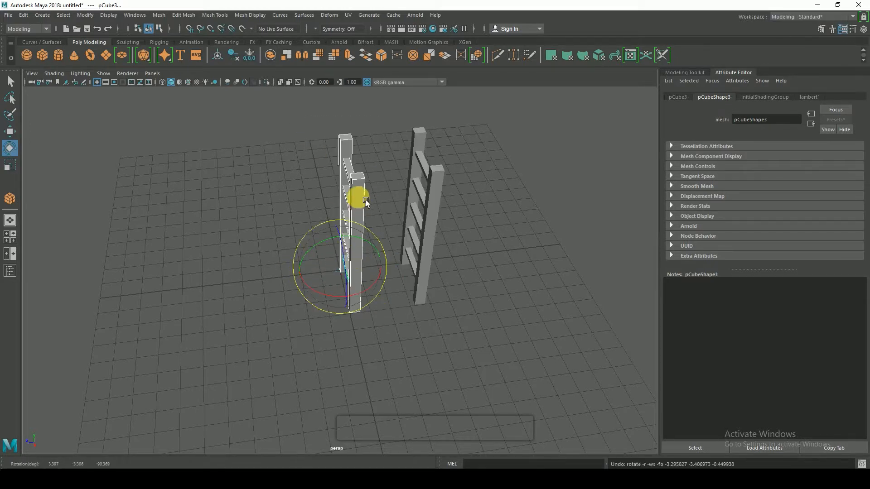
left_click(186, 16)
left_click(158, 16)
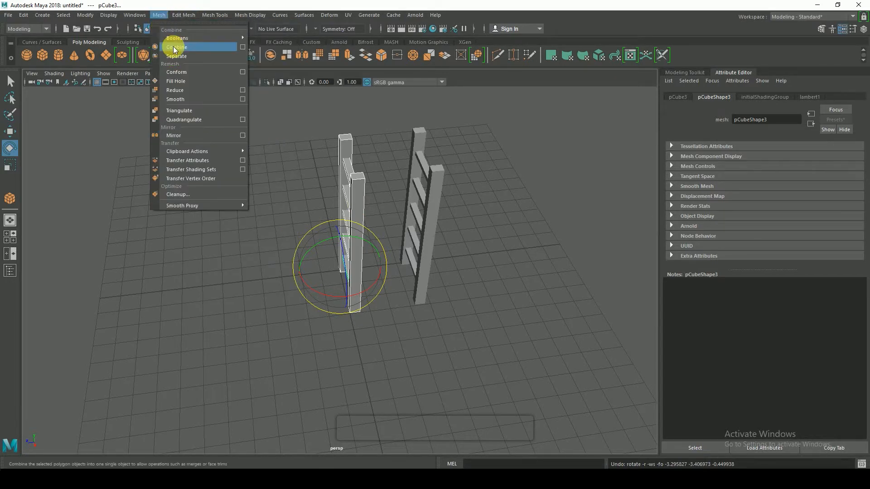
left_click(175, 47)
key("w")
left_click_drag(331, 238, 331, 222)
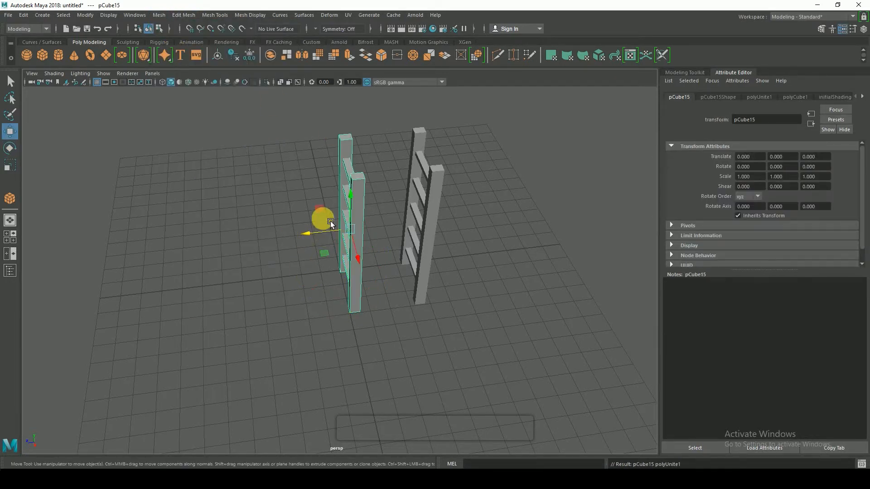
left_click_drag(389, 121, 489, 298)
key("Delete")
Rotate the combined ladder about X so it leans backward.
left_click(369, 222)
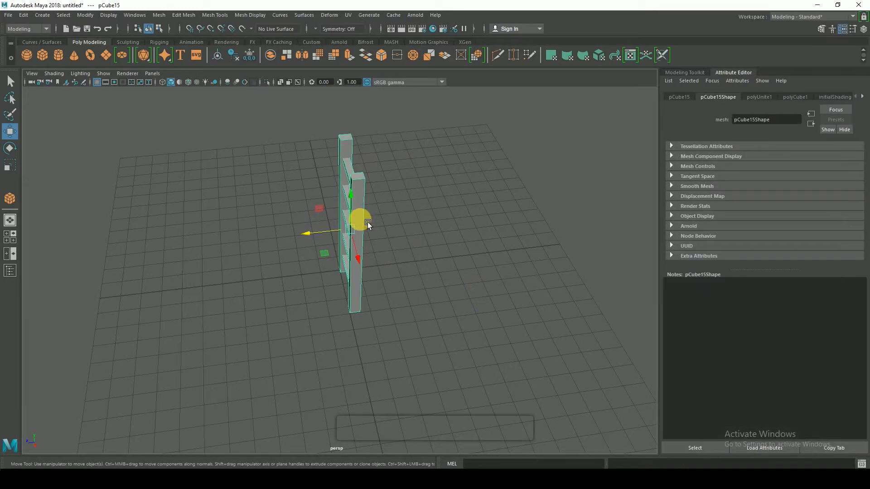
key("e")
left_click_drag(389, 194, 388, 298)
Duplicate the leaning ladder, move the copy back along Z, and rotate it about 14° to lean the opposite way.
key("ctrl+d")
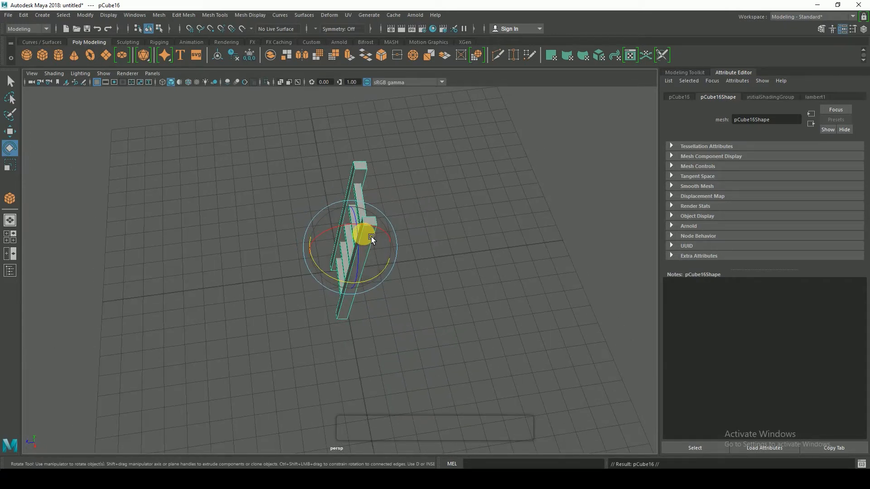
key("w")
left_click_drag(315, 257, 365, 259)
key("e")
left_click_drag(423, 231, 416, 248)
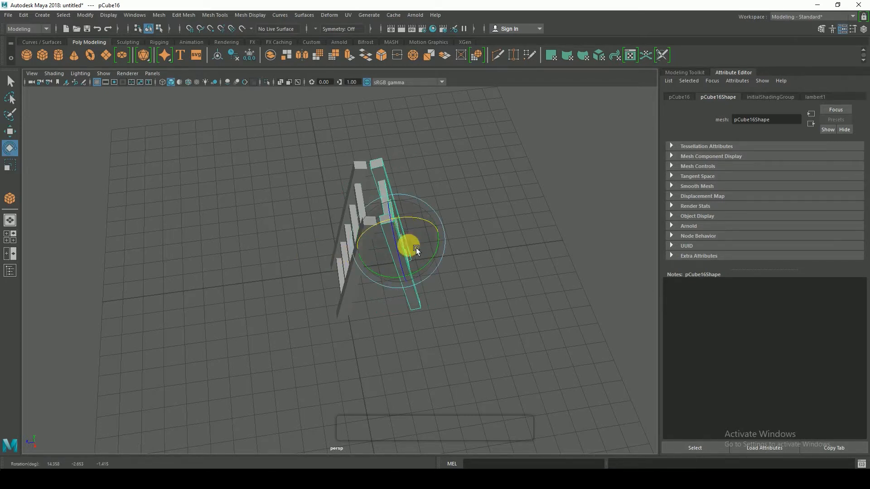
Fine-tune the second ladder's tilt to about 13.3° around X.
key("space")
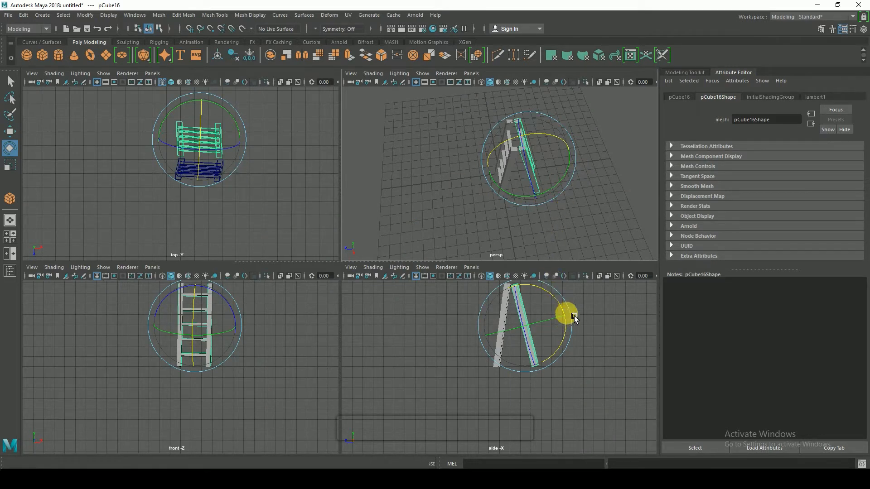
key("space")
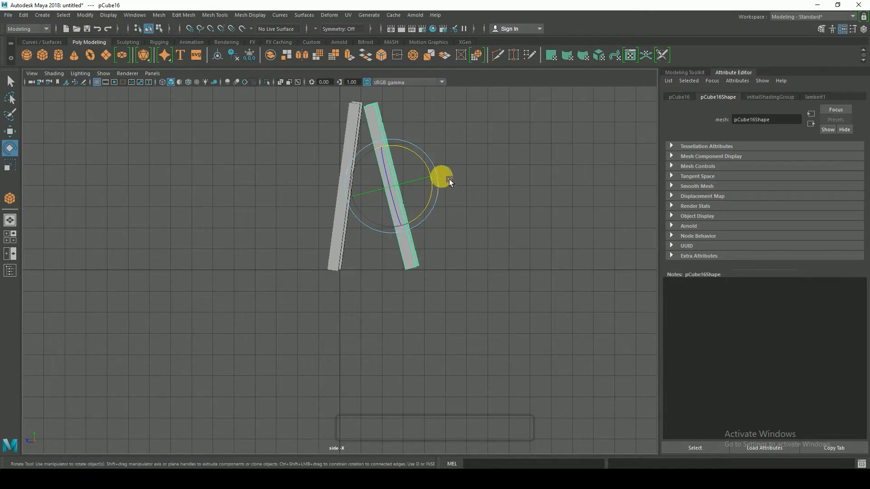
left_click_drag(434, 159, 435, 159)
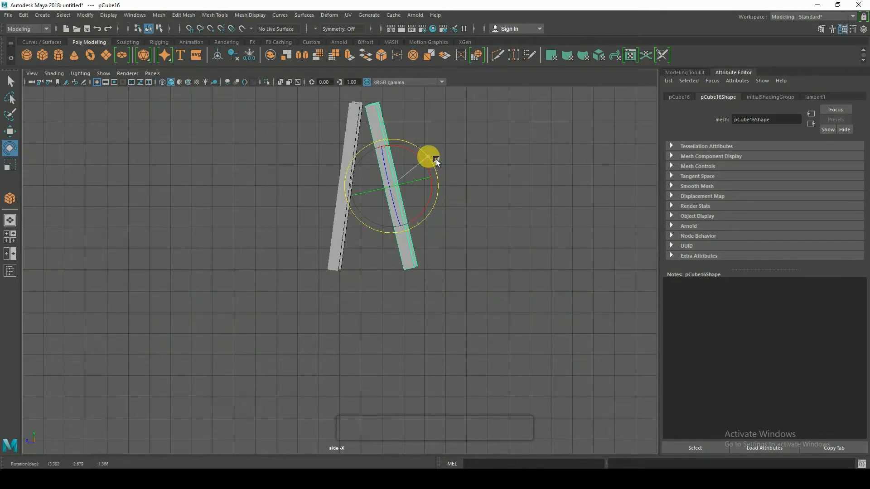
key("space")
key("space")
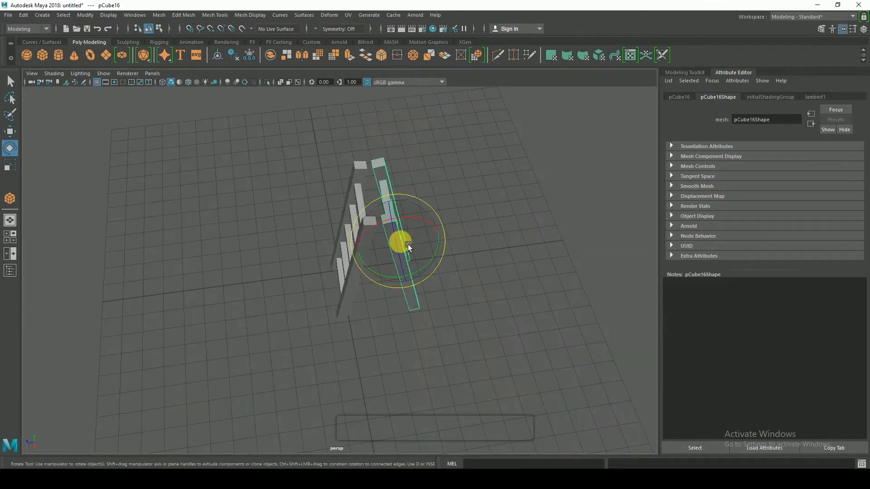
Create a flat rectangular polygon cube on the grid beside the two ladders as the top platform.
key("w")
left_click(480, 260)
left_click_drag(465, 246, 376, 260, "alt")
left_click(51, 59)
left_click_drag(245, 300, 264, 351)
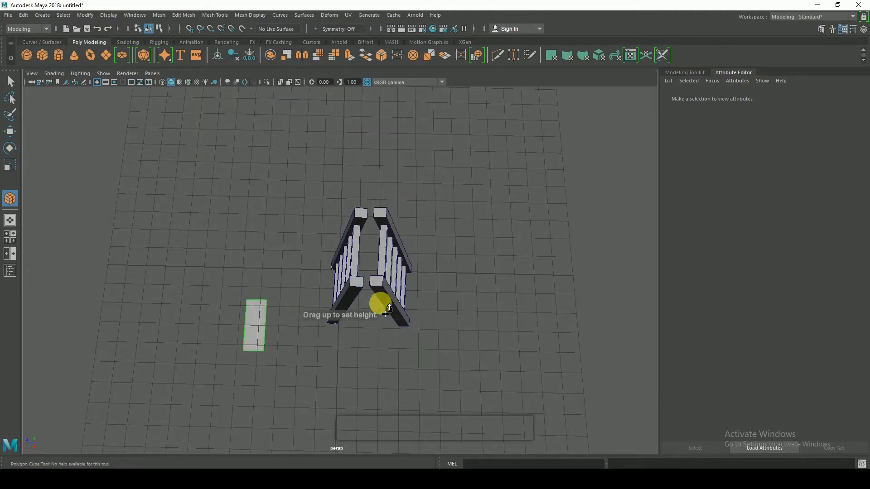
left_click_drag(267, 329, 249, 328)
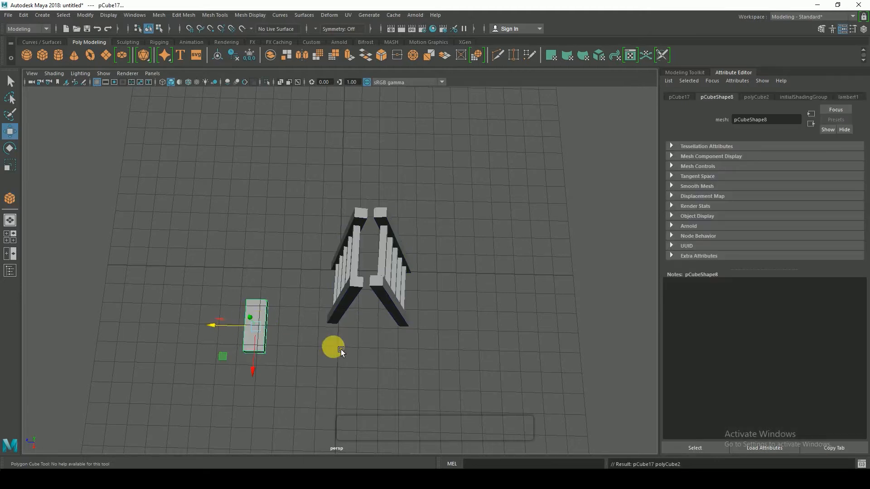
Move the platform up to the ladder's top at about X 1.4, Y 7.8, and thin it to about 0.478 in Y.
key("space")
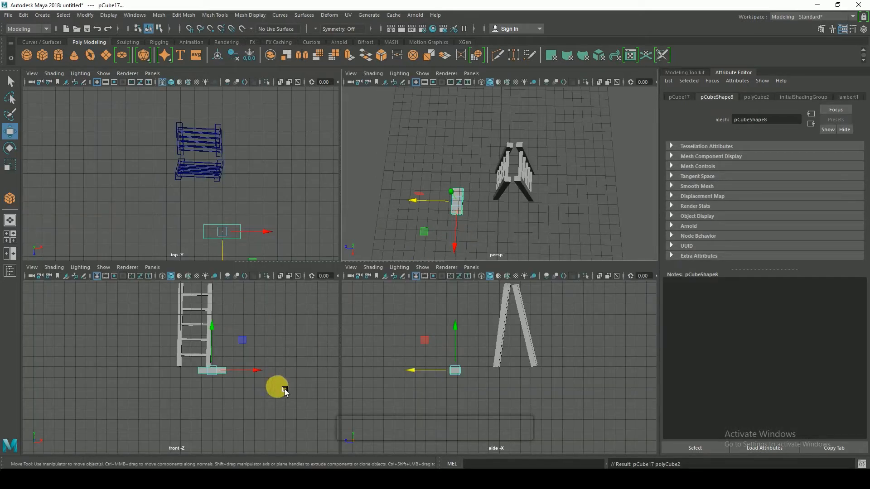
key("space")
left_click_drag(403, 233, 380, 60)
left_click_drag(445, 106, 423, 109)
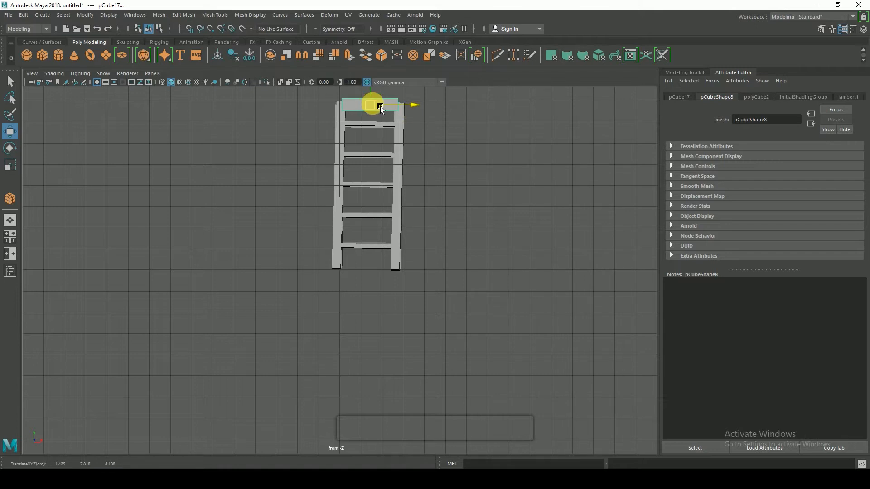
key("r")
scroll(401, 153, "down", 4)
left_click_drag(362, 103, 374, 115)
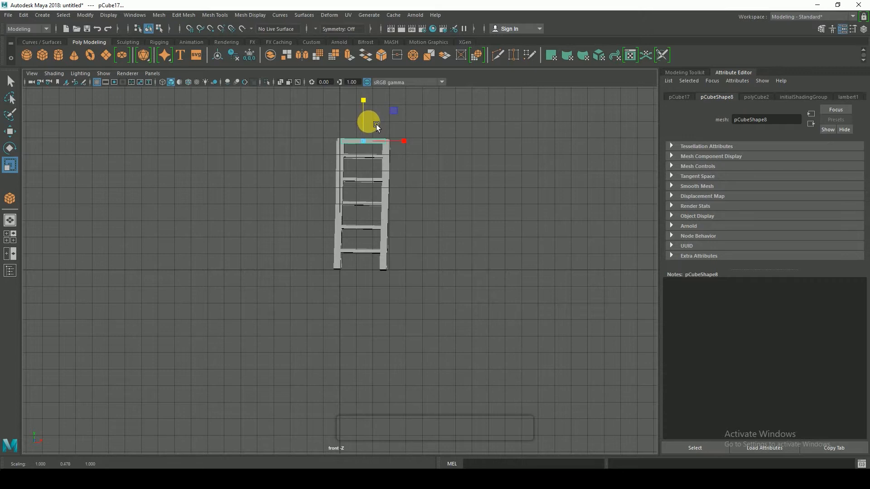
Move the platform's end vertices in the front view to fit its length to the ladder's width.
right_click_drag(357, 145, 311, 142)
left_click_drag(341, 119, 360, 151)
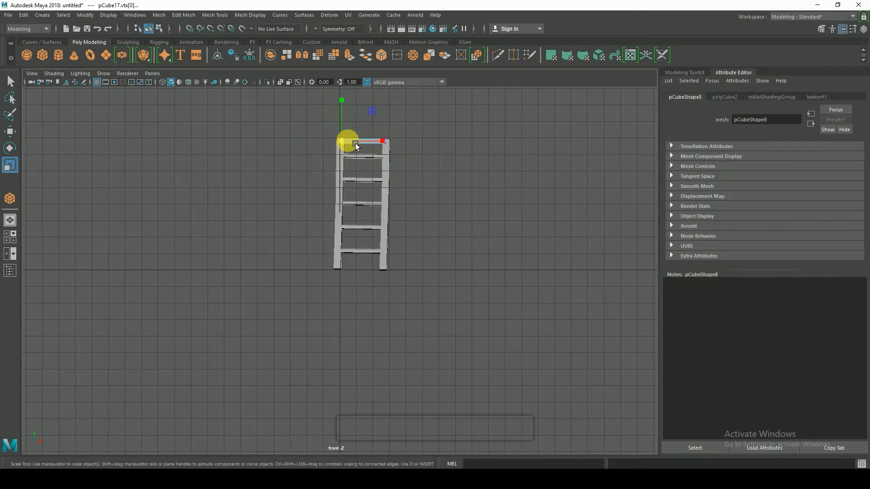
key("w")
left_click_drag(395, 143, 414, 160)
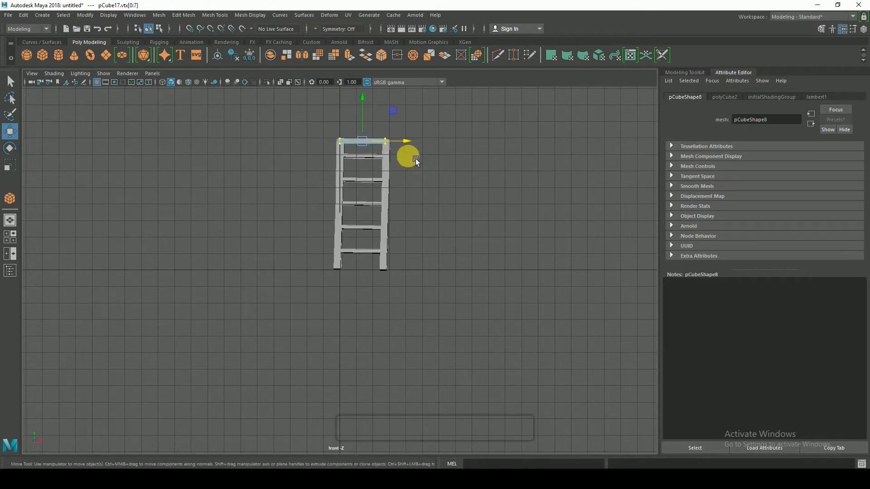
left_click(371, 105)
left_click_drag(364, 102, 428, 141)
Return the platform to object mode and move it along Z to about -1.2, over the tops of both ladders.
key("space")
key("space")
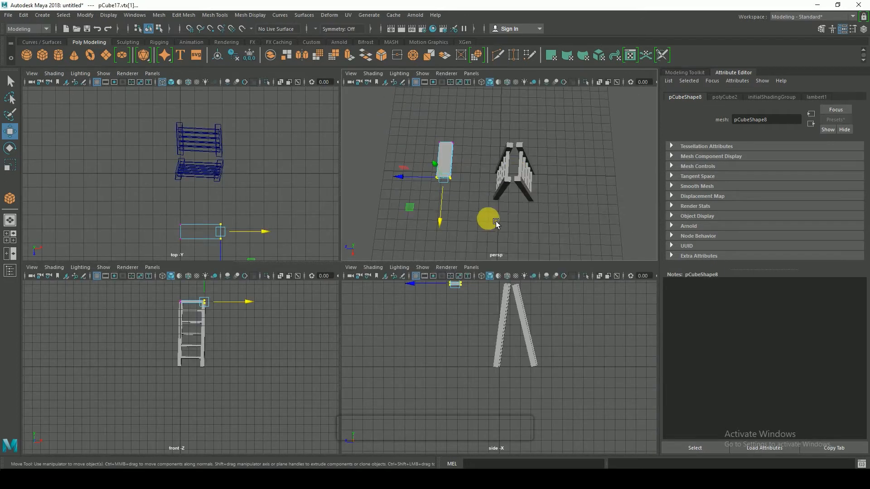
right_click_drag(229, 228, 269, 217)
left_click_drag(188, 249, 337, 245)
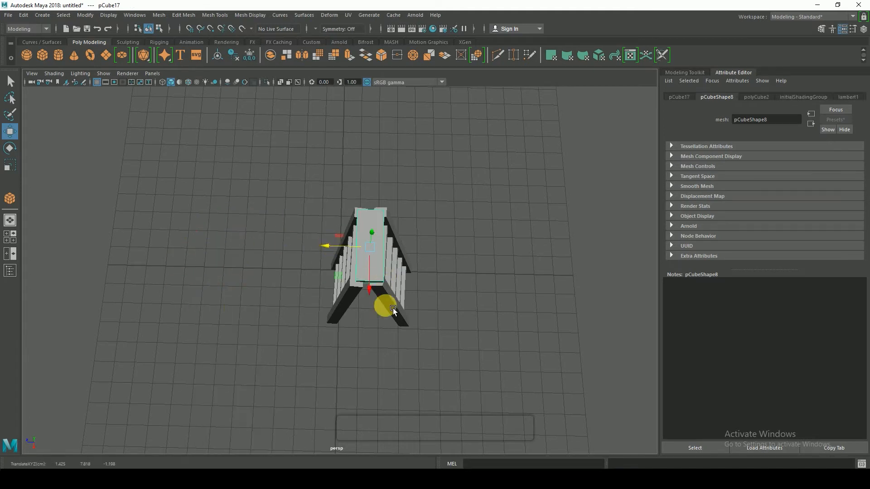
Scale the platform to about 1.13 in X and 1.48 in Z, and nudge it to about Z -1.12 so it overhangs the uprights.
left_click_drag(371, 342, 429, 320, "alt")
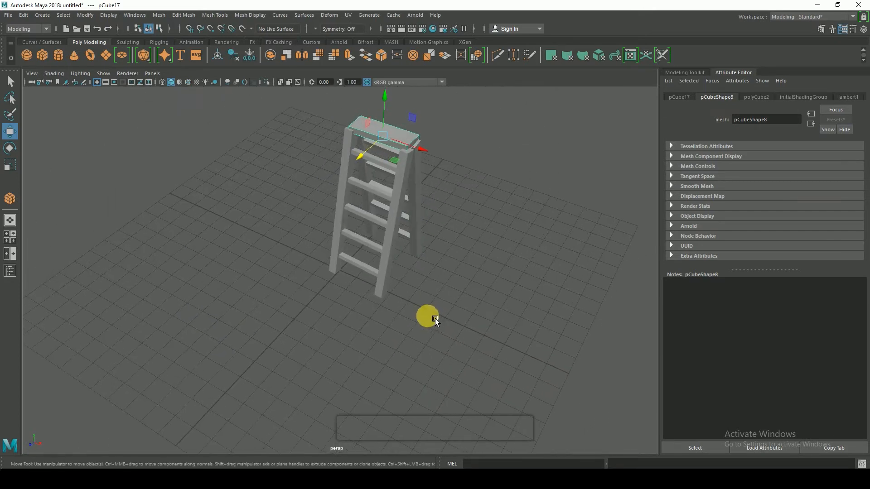
key("r")
left_click_drag(425, 149, 431, 152)
left_click_drag(367, 160, 368, 160)
key("w")
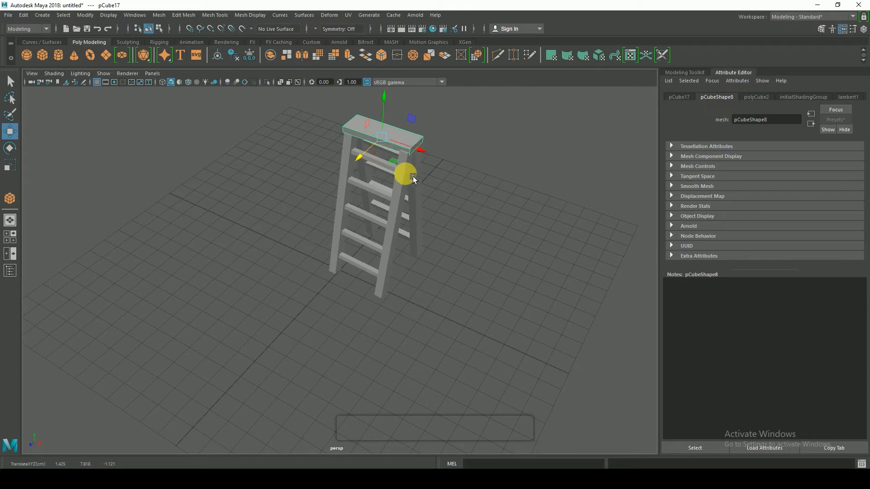
key("r")
left_click_drag(365, 159, 360, 168)
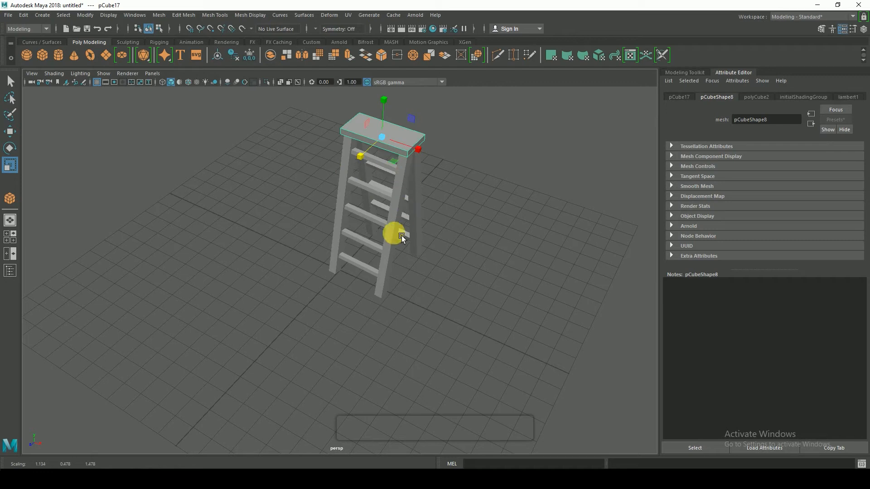
left_click(482, 214)
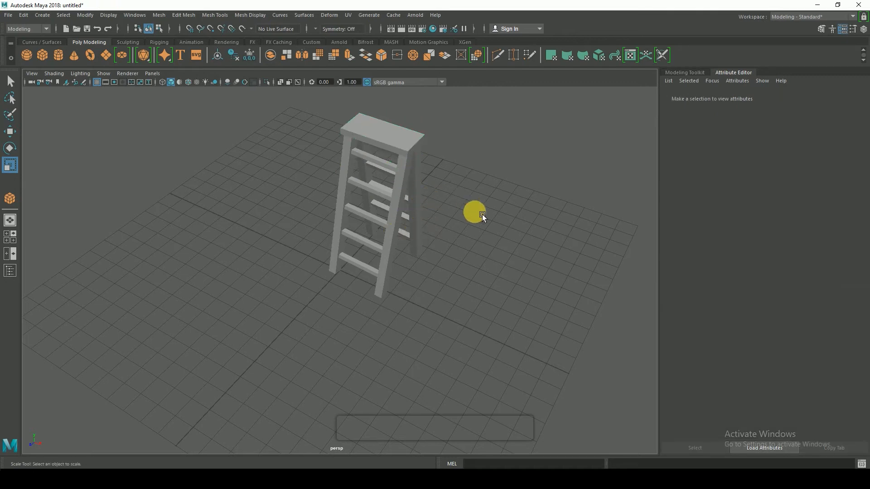
Create a polygon plane covering the whole grid as a floor beneath the step ladder.
left_click_drag(479, 226, 437, 229, "alt")
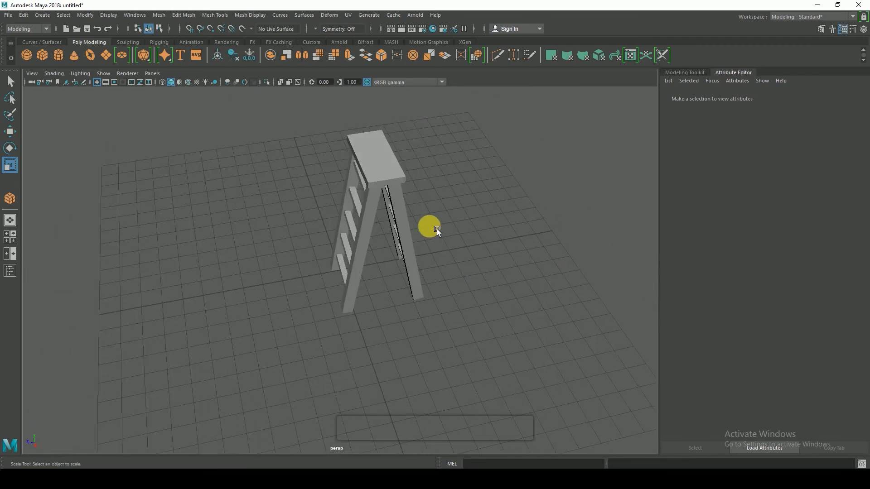
left_click(107, 55)
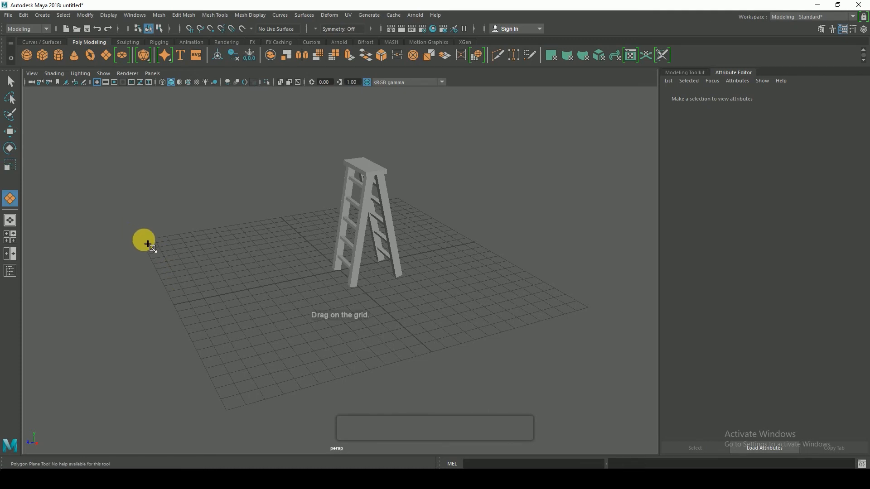
left_click_drag(144, 240, 592, 308)
left_click(515, 228)
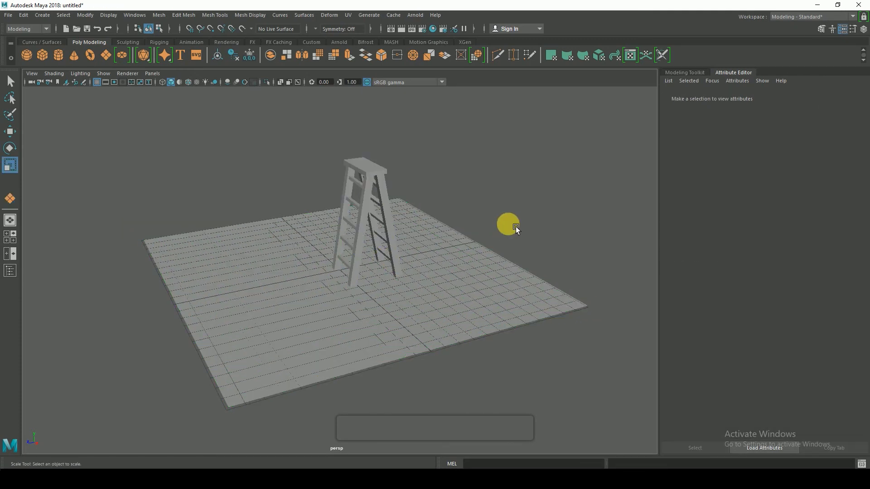
left_click_drag(414, 272, 385, 231, "alt")
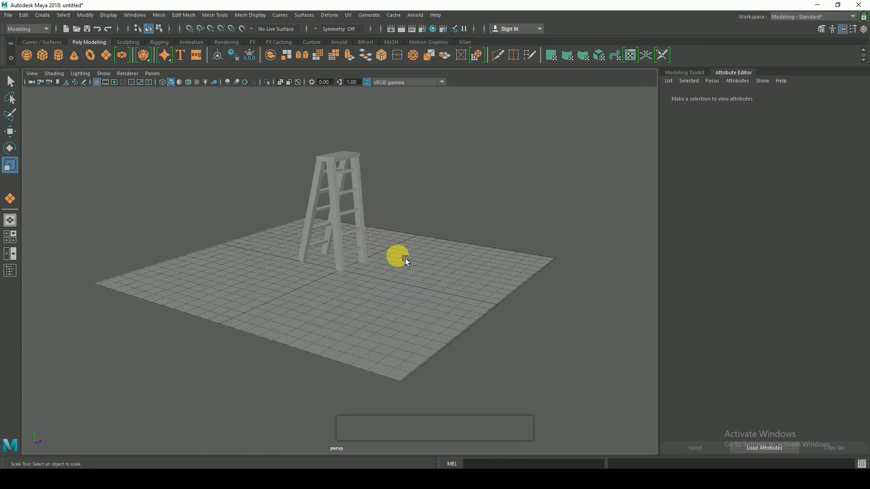